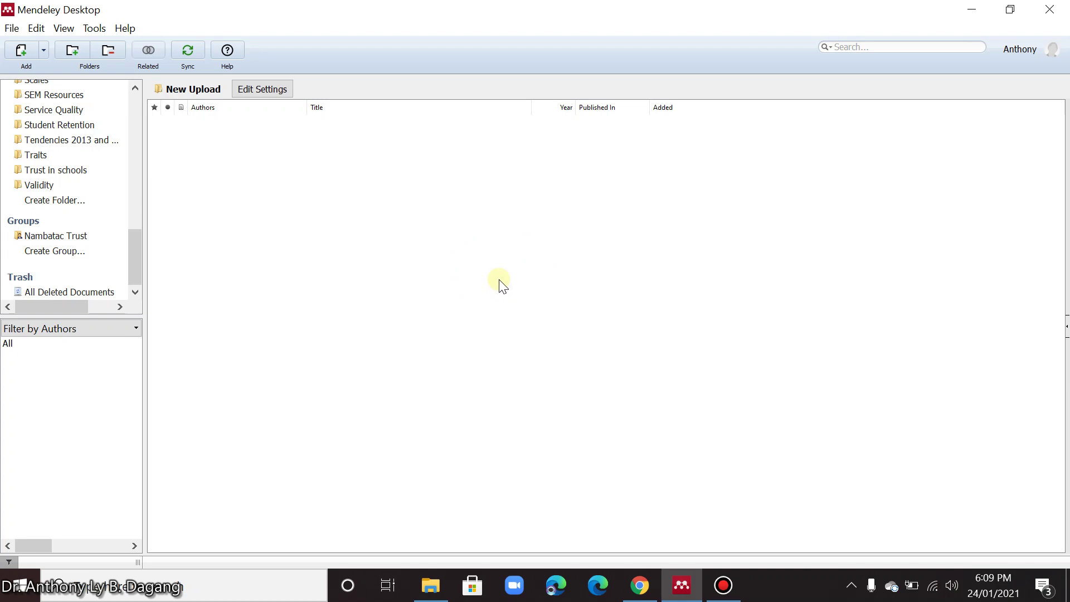
Step: Bring up the Add Files / Add Folder / Add Entry Manually menu on the empty New Upload list
{"action": "right_click", "coordinate": [533, 222]}
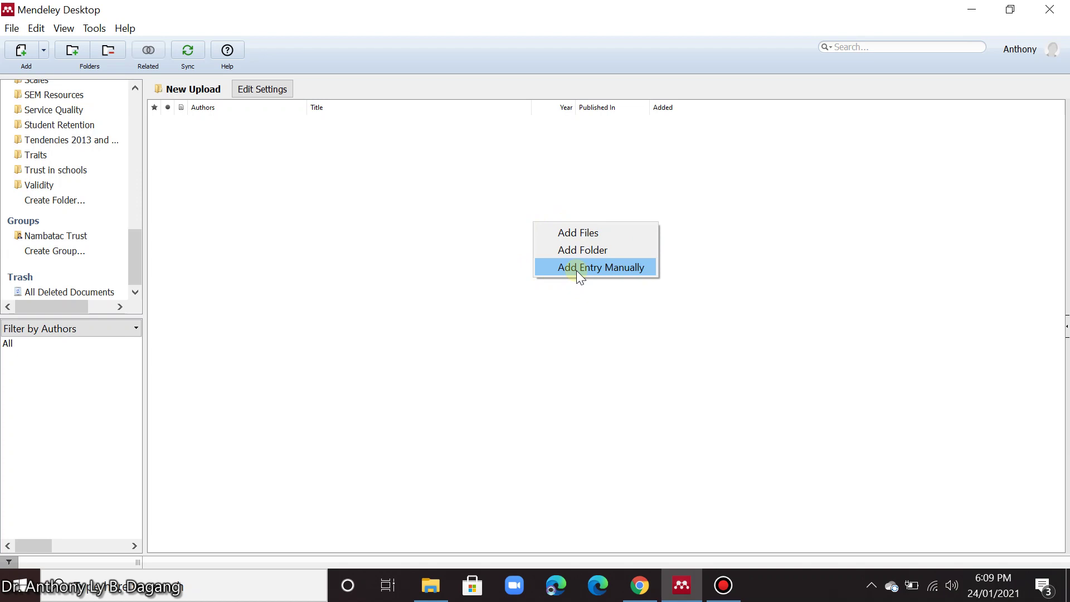
{"action": "left_click", "coordinate": [539, 347]}
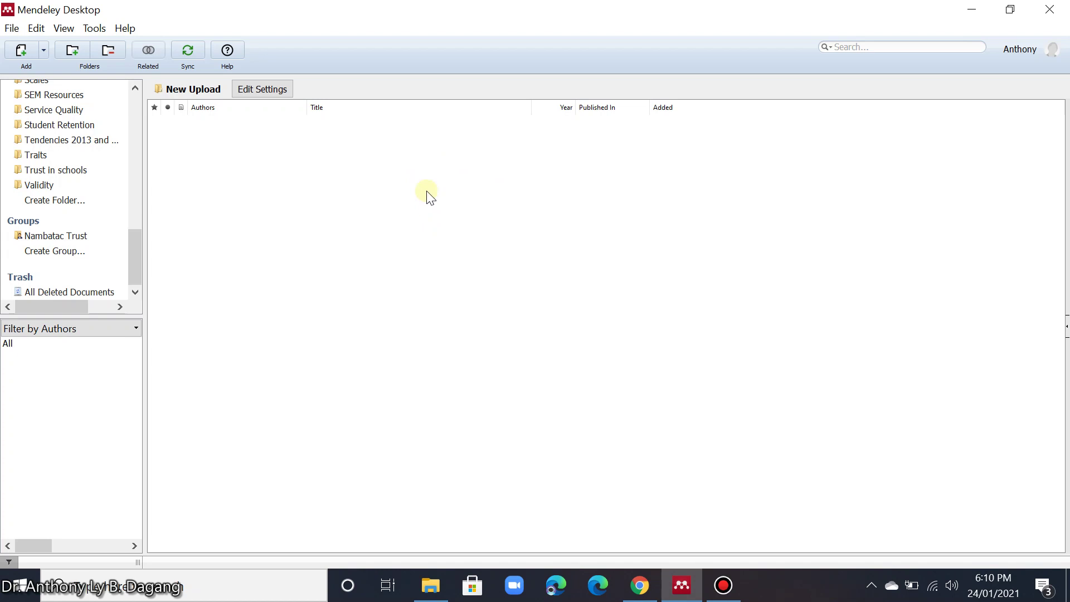
{"action": "right_click", "coordinate": [426, 218]}
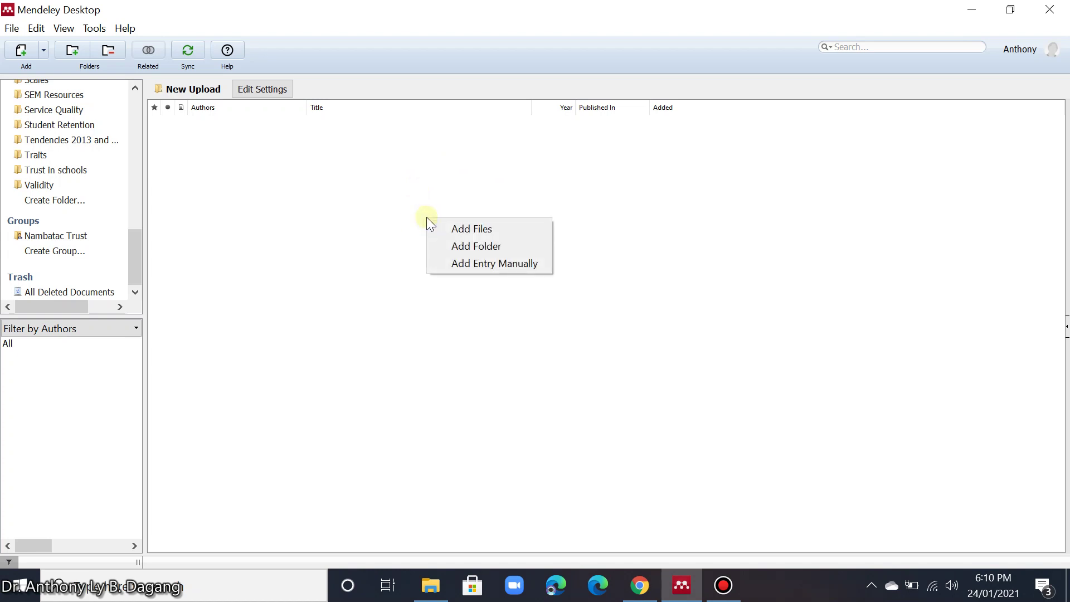
Step: Start adding files and browse to the Research folder on Windows (C:)
{"action": "left_click", "coordinate": [491, 230]}
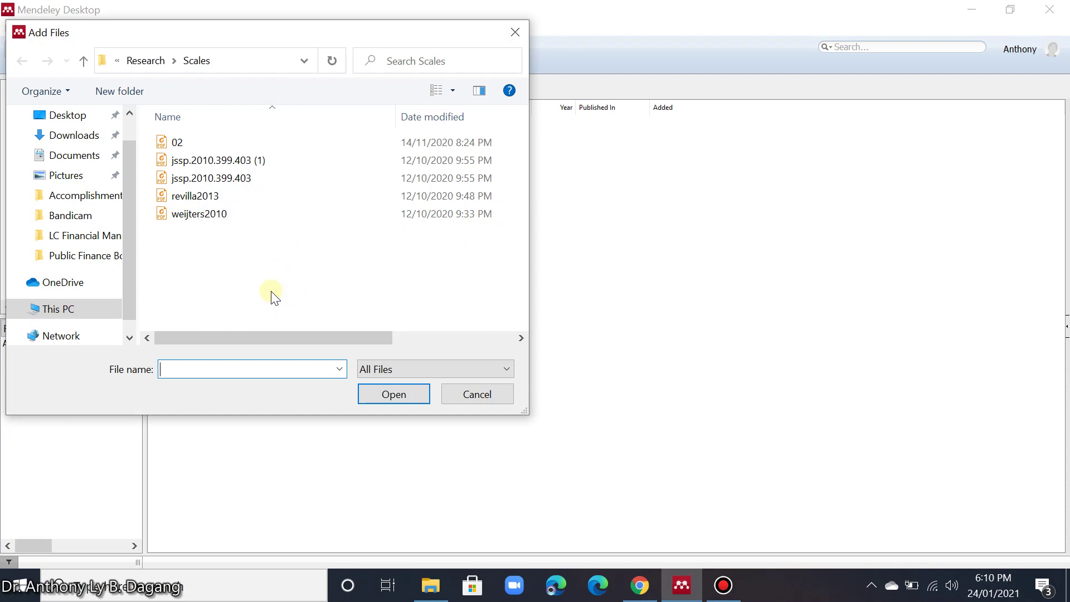
{"action": "scroll", "coordinate": [127, 248], "scroll_direction": "down", "scroll_amount": 1}
{"action": "left_click", "coordinate": [65, 291]}
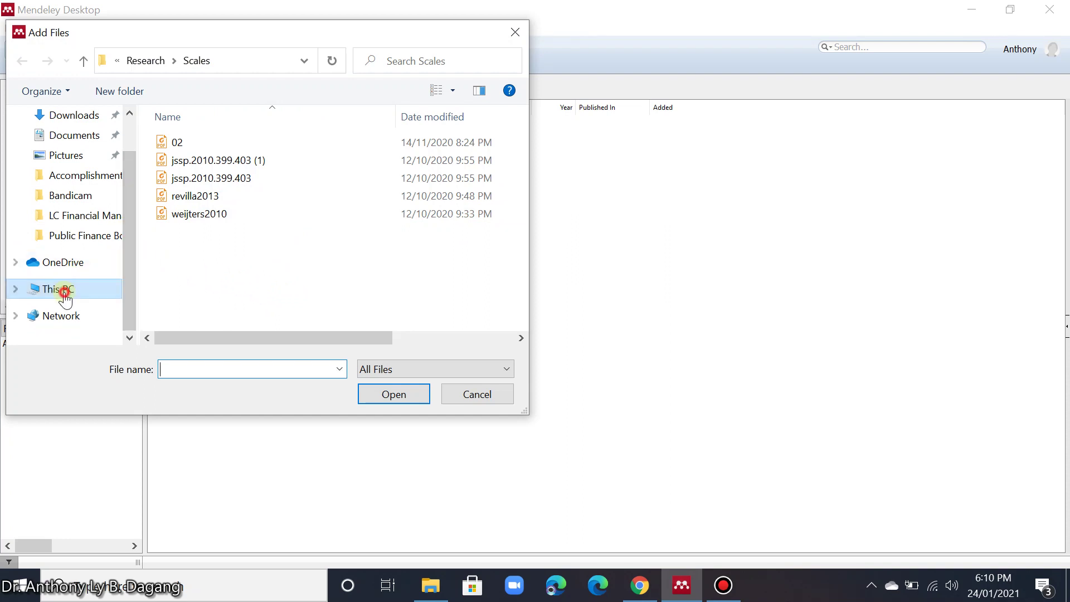
{"action": "scroll", "coordinate": [240, 245], "scroll_direction": "down", "scroll_amount": 3}
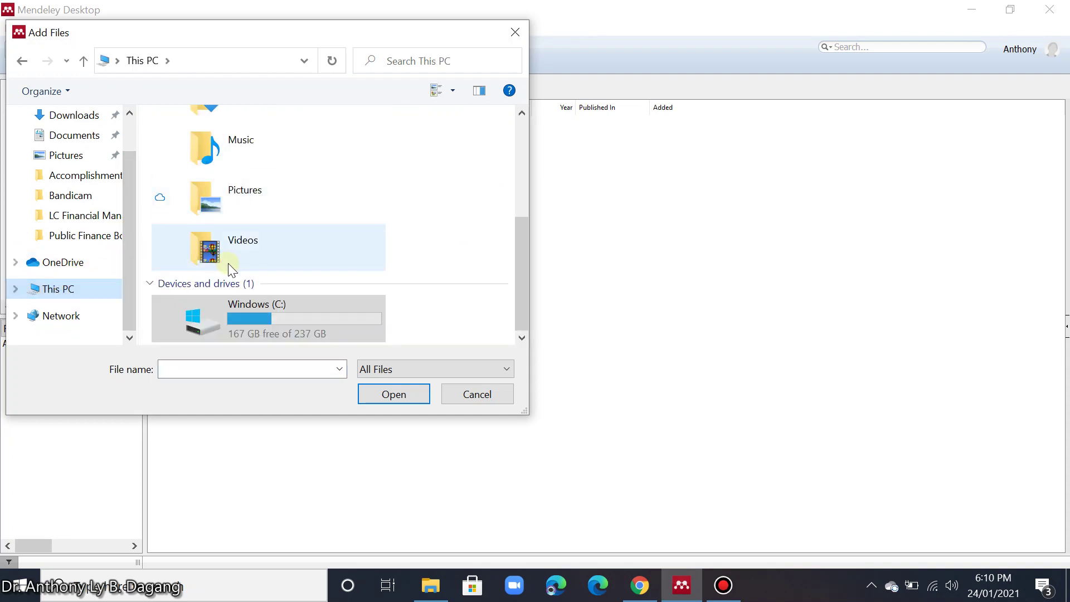
{"action": "double_click", "coordinate": [288, 319]}
{"action": "scroll", "coordinate": [286, 242], "scroll_direction": "down", "scroll_amount": 1}
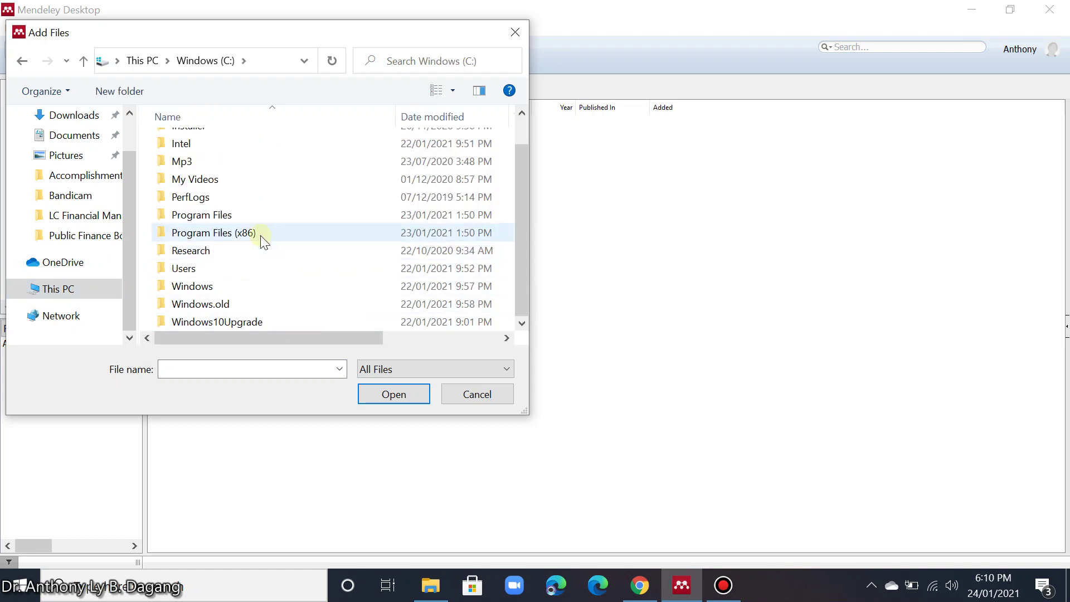
{"action": "double_click", "coordinate": [216, 251]}
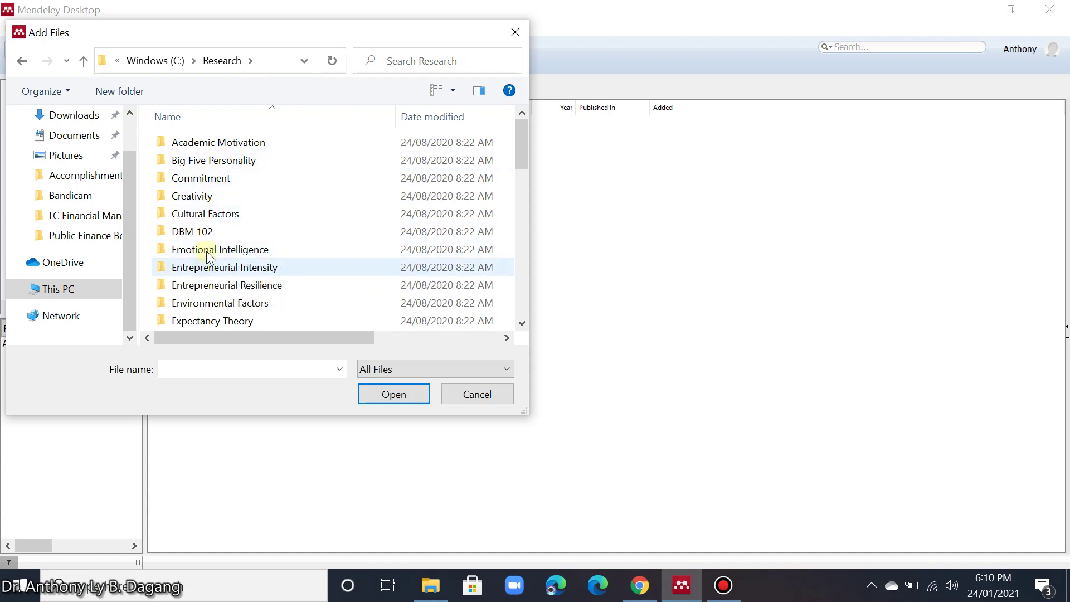
Step: Open the Leadership folder and import out(8) and renko2013 into New Upload
{"action": "scroll", "coordinate": [209, 256], "scroll_direction": "down", "scroll_amount": 4}
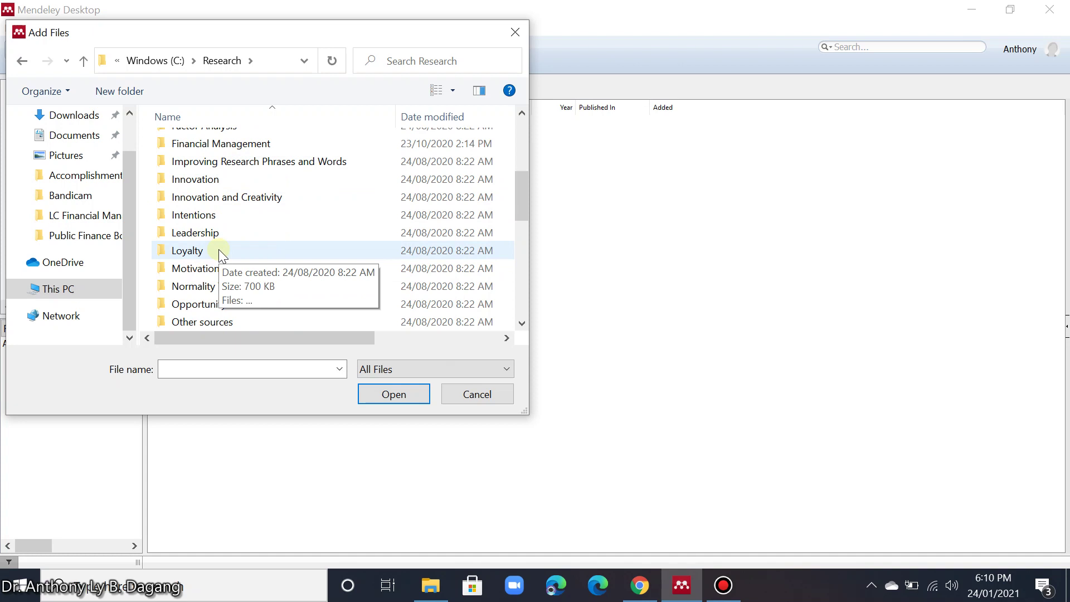
{"action": "scroll", "coordinate": [222, 244], "scroll_direction": "up", "scroll_amount": 2}
{"action": "scroll", "coordinate": [222, 234], "scroll_direction": "down", "scroll_amount": 2}
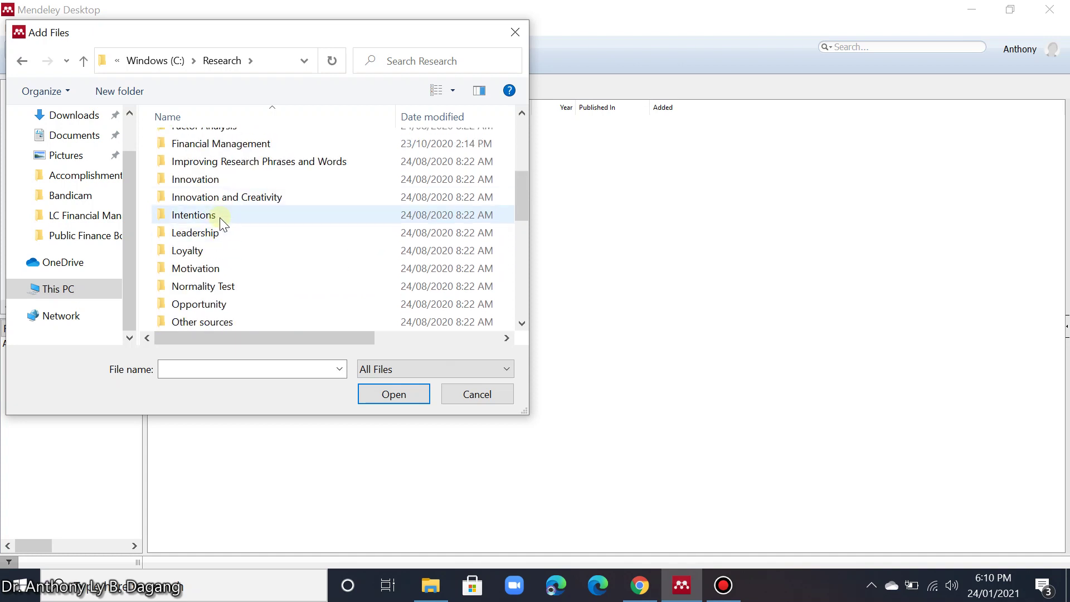
{"action": "scroll", "coordinate": [220, 234], "scroll_direction": "down", "scroll_amount": 1}
{"action": "scroll", "coordinate": [225, 234], "scroll_direction": "up", "scroll_amount": 2}
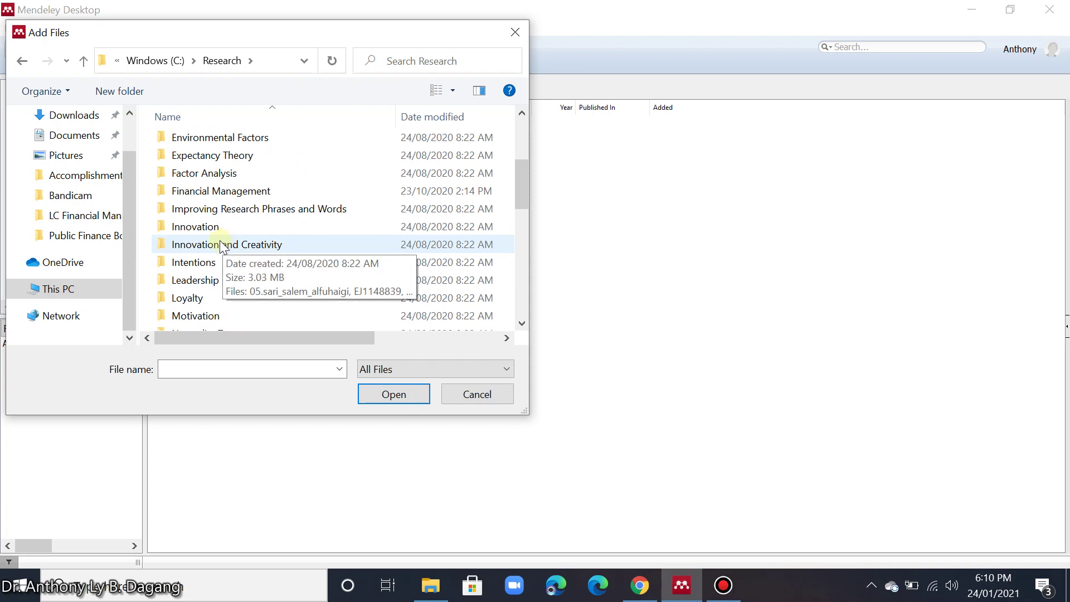
{"action": "scroll", "coordinate": [229, 244], "scroll_direction": "up", "scroll_amount": 2}
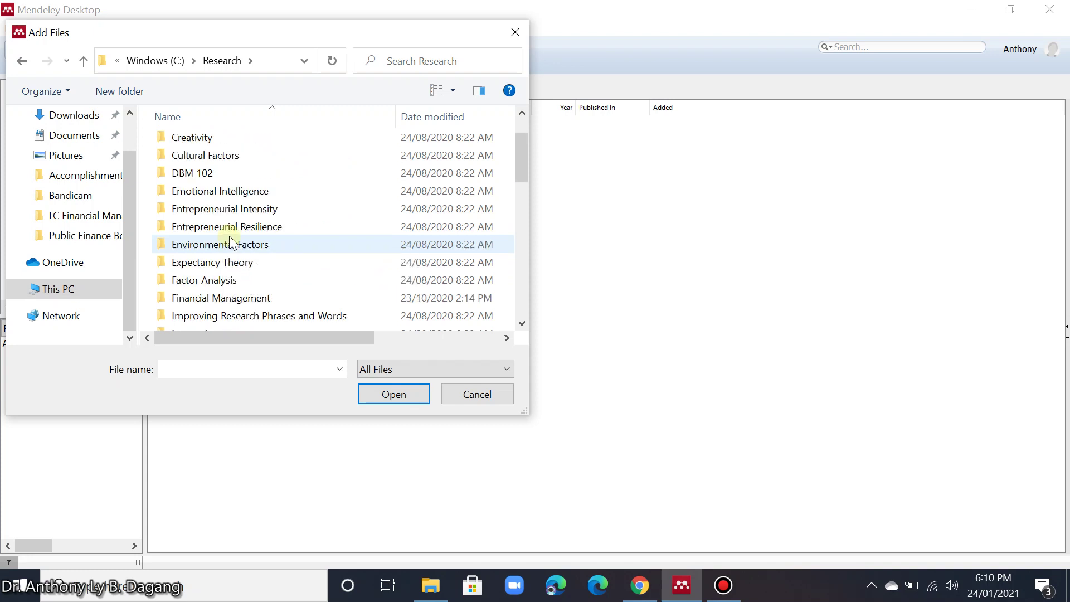
{"action": "scroll", "coordinate": [230, 245], "scroll_direction": "down", "scroll_amount": 3}
{"action": "scroll", "coordinate": [230, 247], "scroll_direction": "down", "scroll_amount": 1}
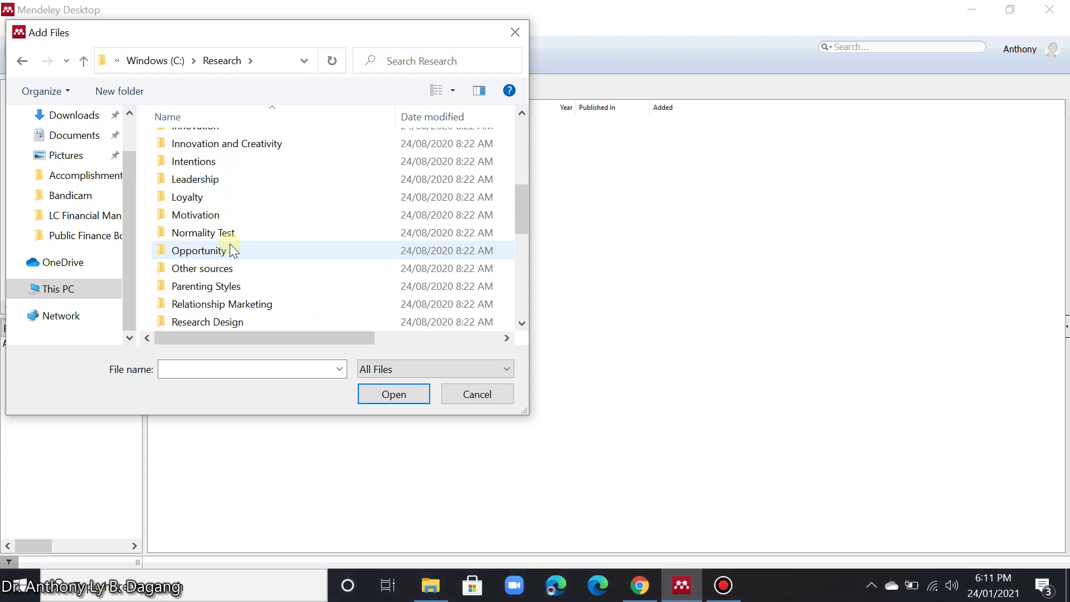
{"action": "scroll", "coordinate": [230, 246], "scroll_direction": "up", "scroll_amount": 1}
{"action": "left_click", "coordinate": [205, 228]}
{"action": "double_click", "coordinate": [205, 229]}
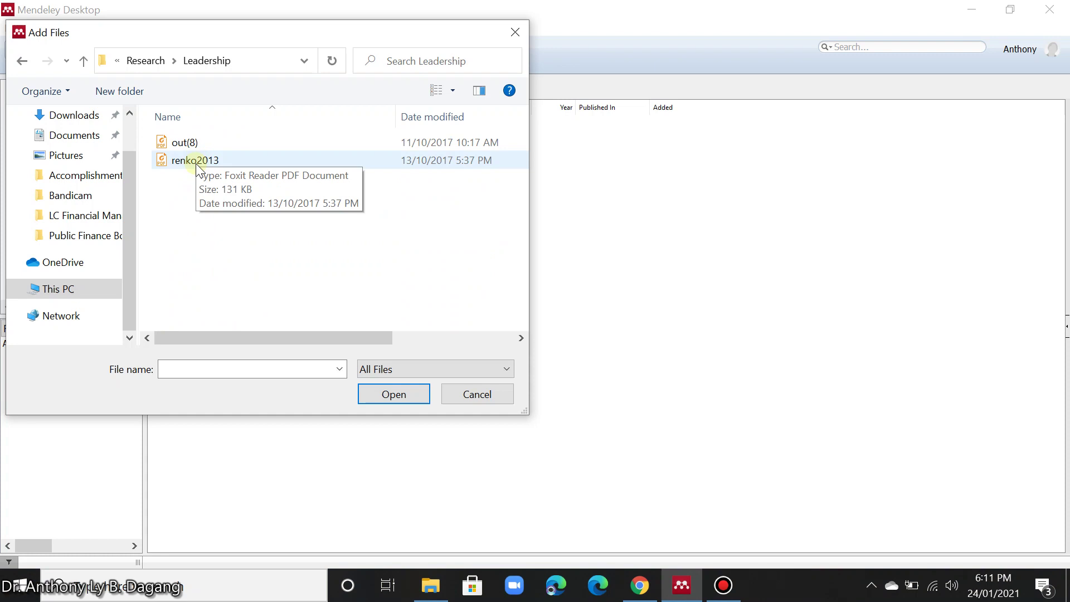
{"action": "left_click_drag", "start_coordinate": [184, 181], "coordinate": [279, 133]}
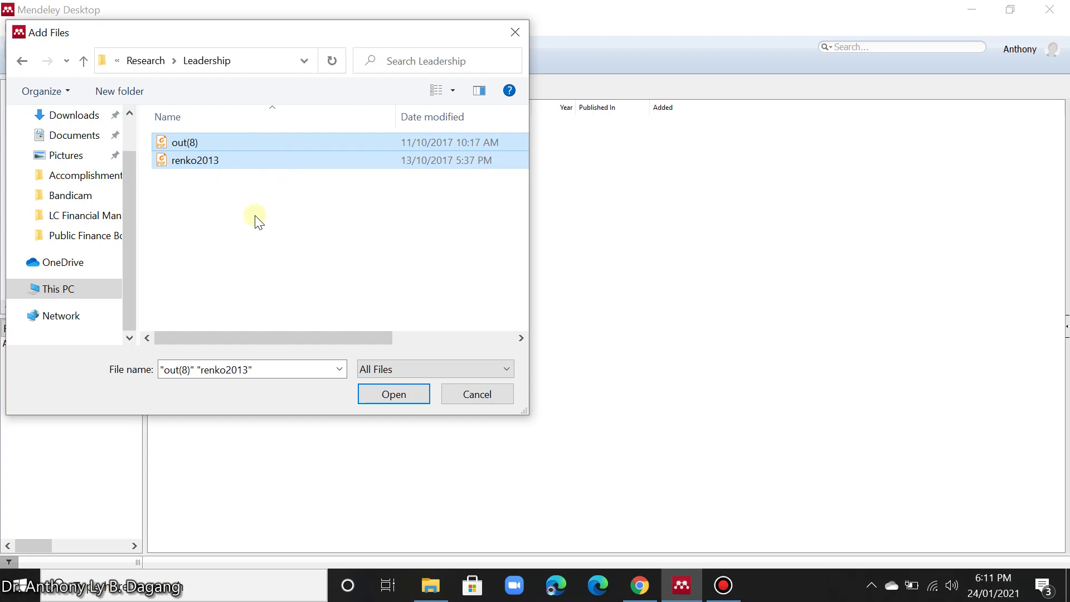
{"action": "left_click", "coordinate": [399, 397]}
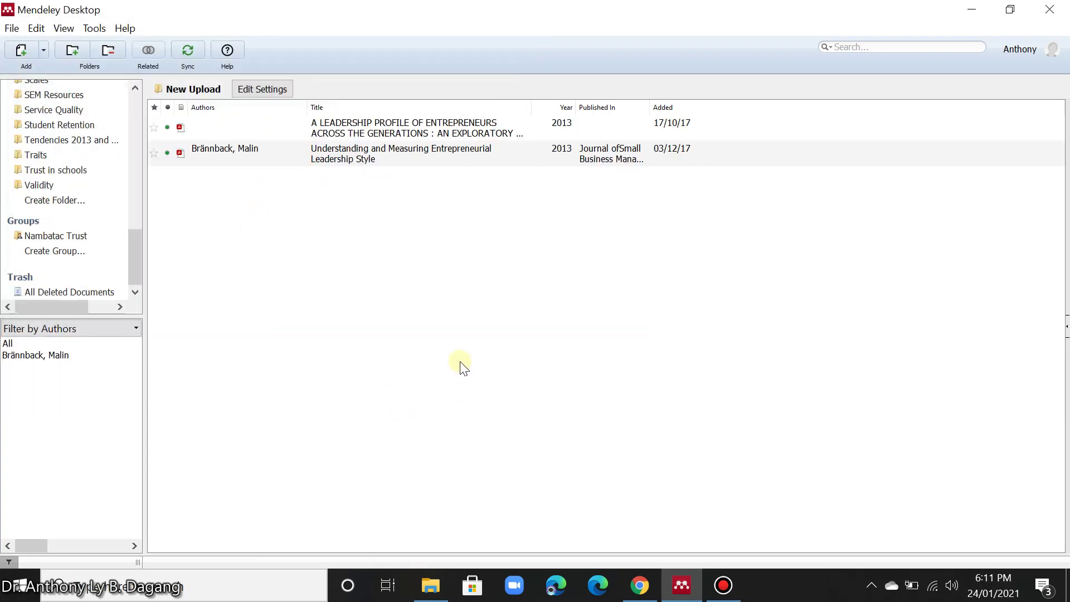
Step: Check both imported papers, including 'Understanding and Measuring Entrepreneurial Leadership Style', are listed
{"action": "left_click", "coordinate": [337, 153]}
{"action": "left_click", "coordinate": [354, 123]}
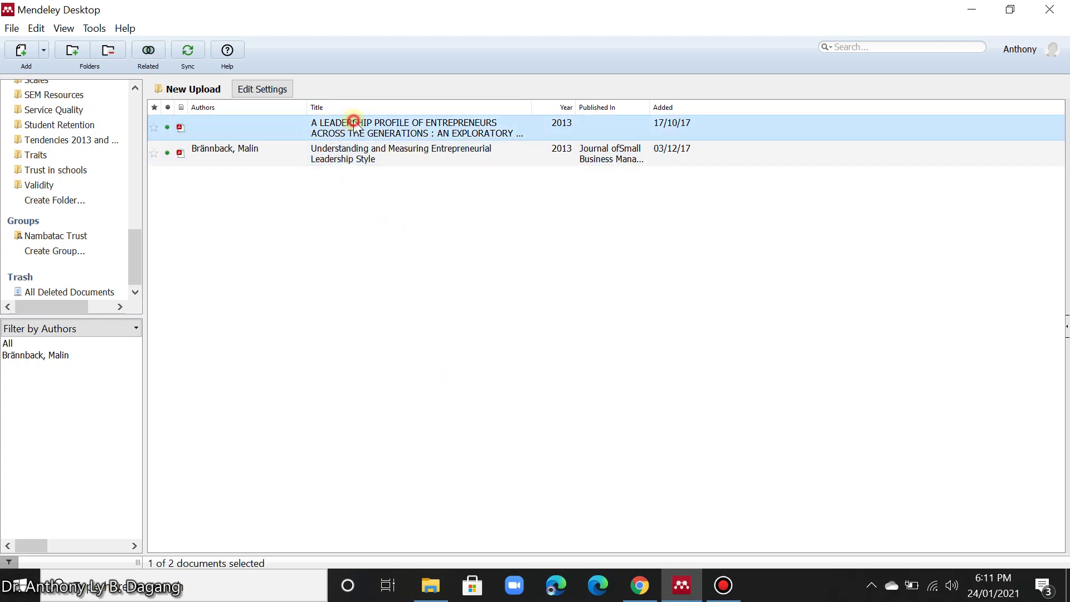
{"action": "left_click", "coordinate": [354, 151]}
{"action": "left_click", "coordinate": [367, 134]}
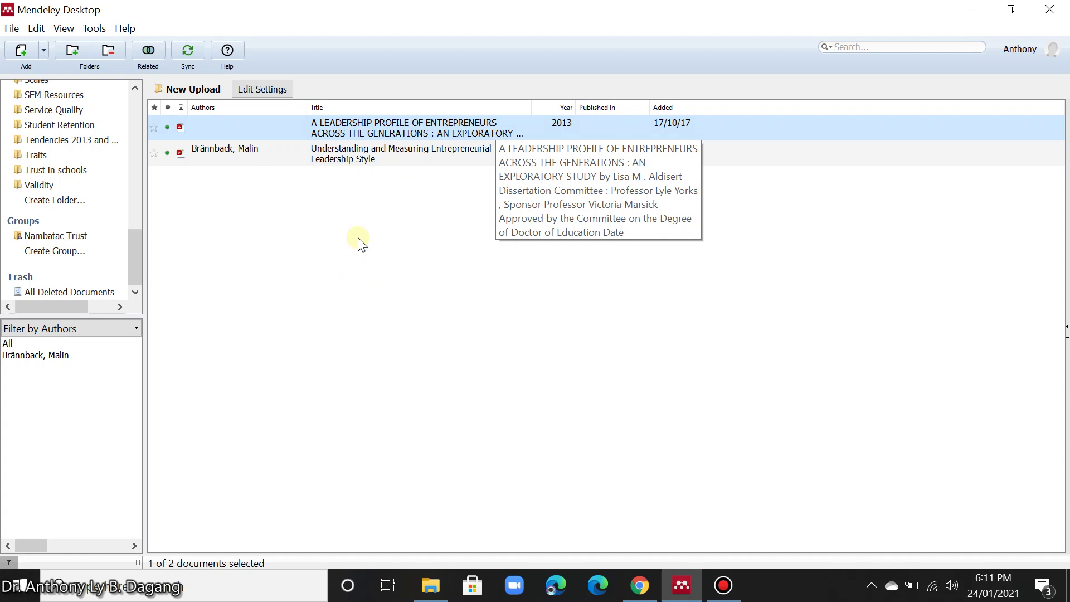
Step: Scroll the folder pane down to reveal Create Folder..
{"action": "mouse_move", "coordinate": [139, 253]}
{"action": "left_mouse_down"}
{"action": "mouse_move", "coordinate": [137, 243]}
{"action": "mouse_move", "coordinate": [133, 262]}
{"action": "mouse_move", "coordinate": [136, 240]}
{"action": "left_mouse_up"}
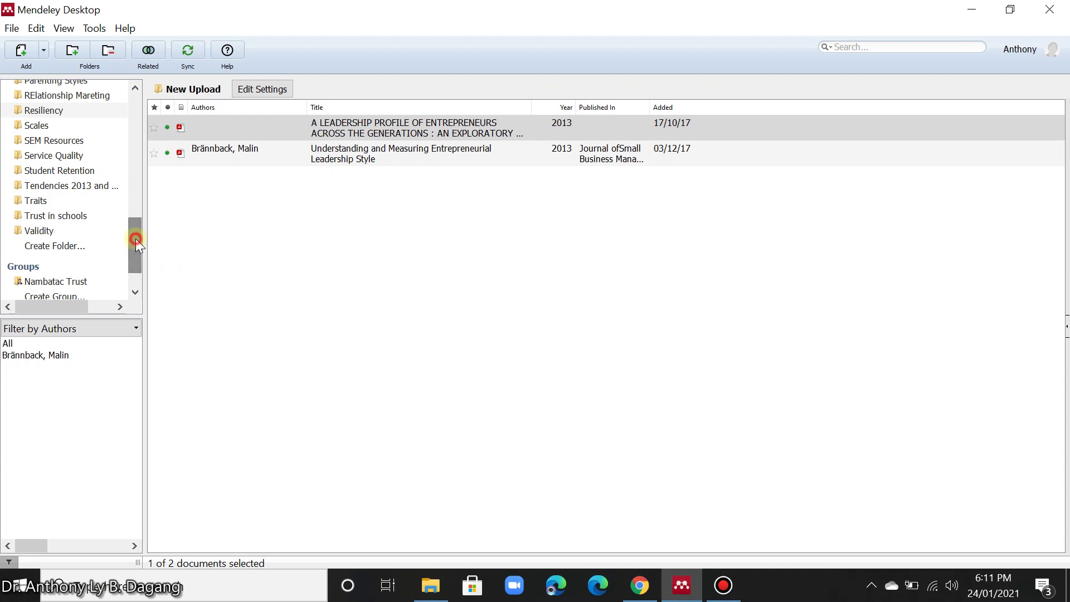
{"action": "left_click_drag", "start_coordinate": [136, 240], "coordinate": [134, 155]}
{"action": "scroll", "coordinate": [49, 206], "scroll_direction": "down", "scroll_amount": 2}
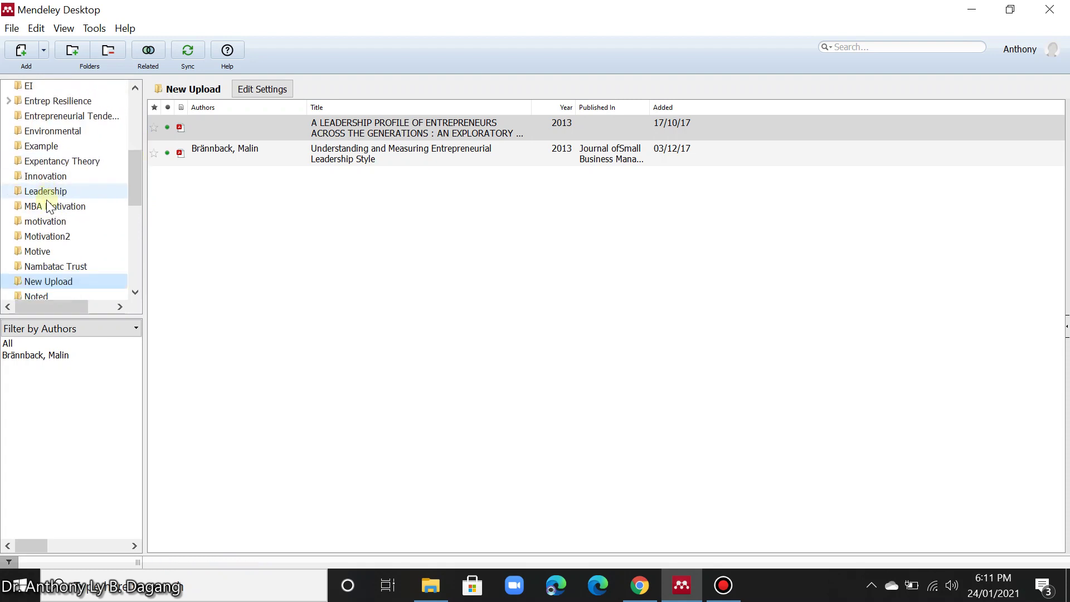
{"action": "scroll", "coordinate": [47, 202], "scroll_direction": "down", "scroll_amount": 2}
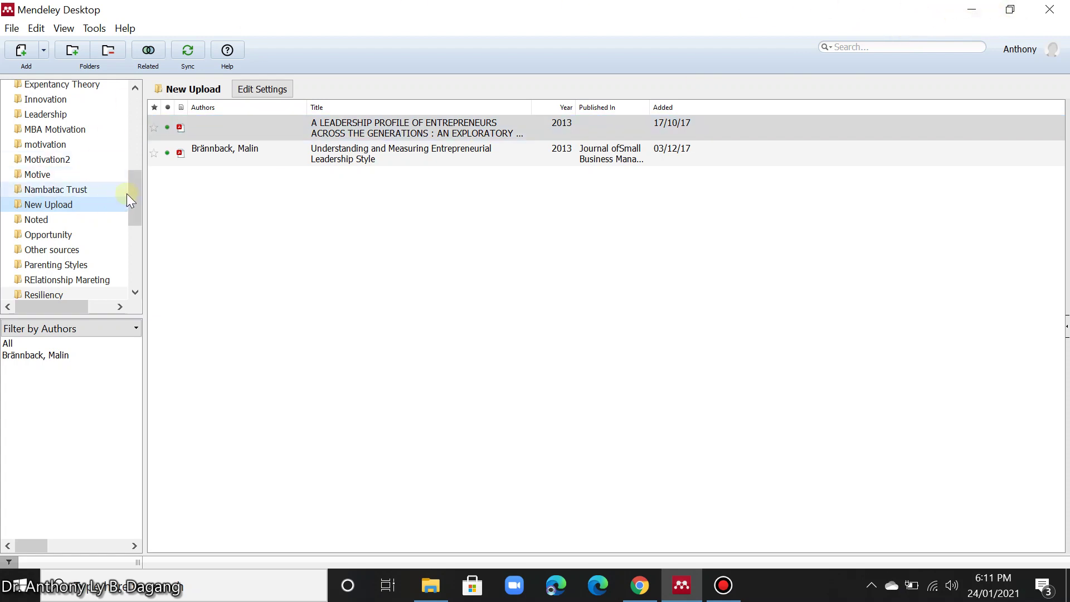
{"action": "left_click_drag", "start_coordinate": [134, 193], "coordinate": [135, 151]}
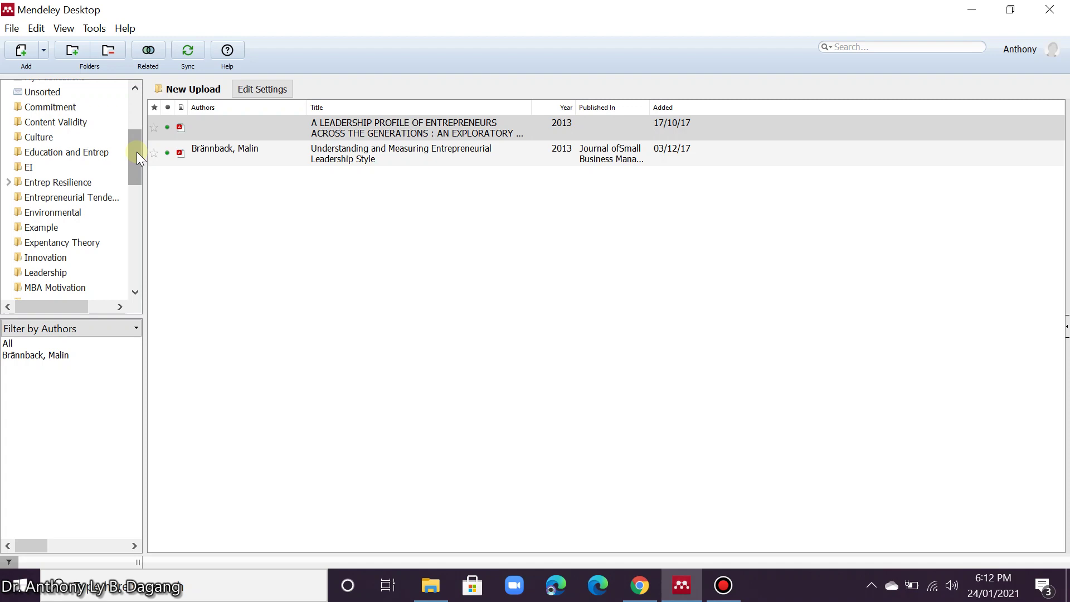
{"action": "left_click_drag", "start_coordinate": [136, 152], "coordinate": [135, 280]}
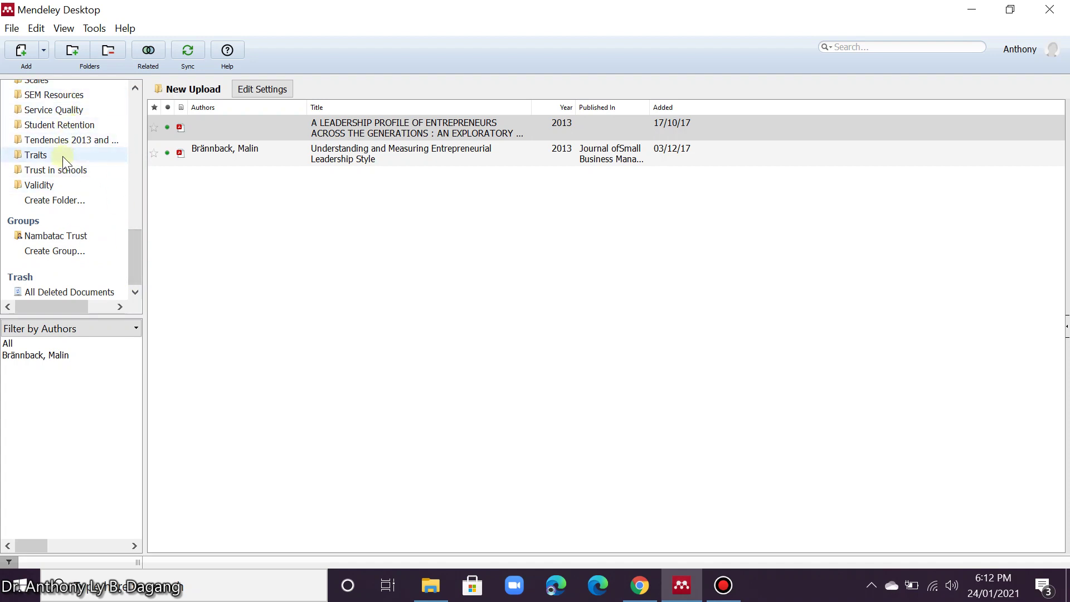
{"action": "scroll", "coordinate": [62, 157], "scroll_direction": "up", "scroll_amount": 1}
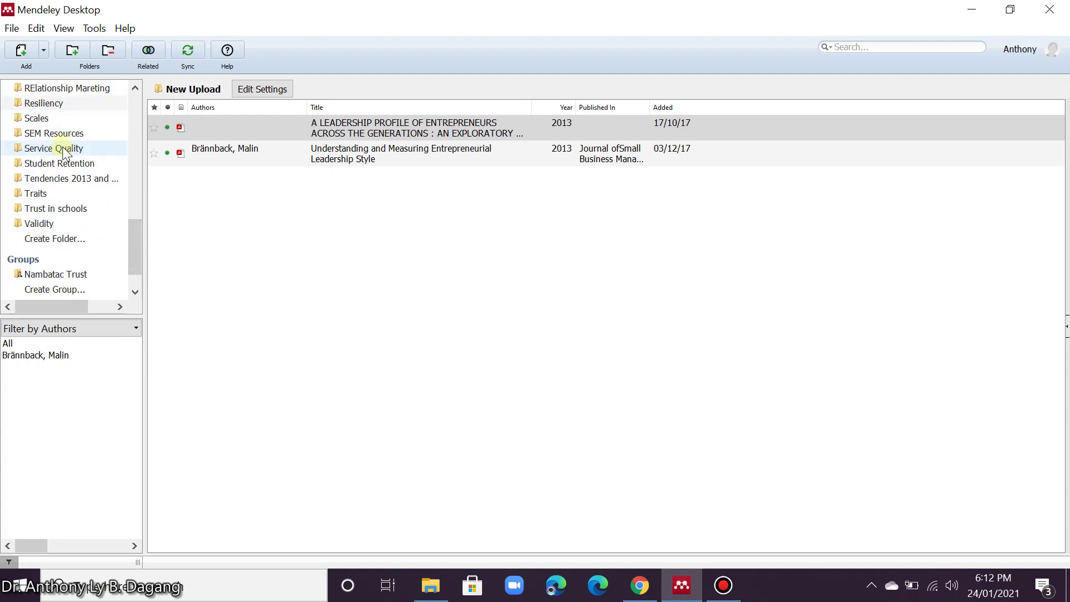
{"action": "scroll", "coordinate": [62, 148], "scroll_direction": "down", "scroll_amount": 1}
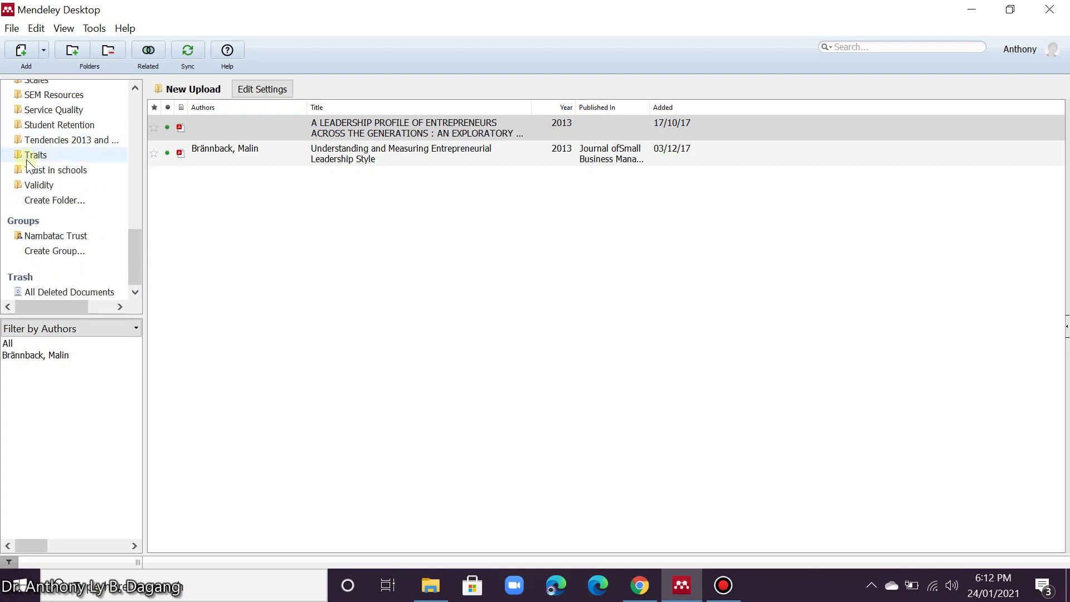
Step: Create a new folder, replacing the rejected duplicate name Motivation with Creativity
{"action": "left_click", "coordinate": [53, 201]}
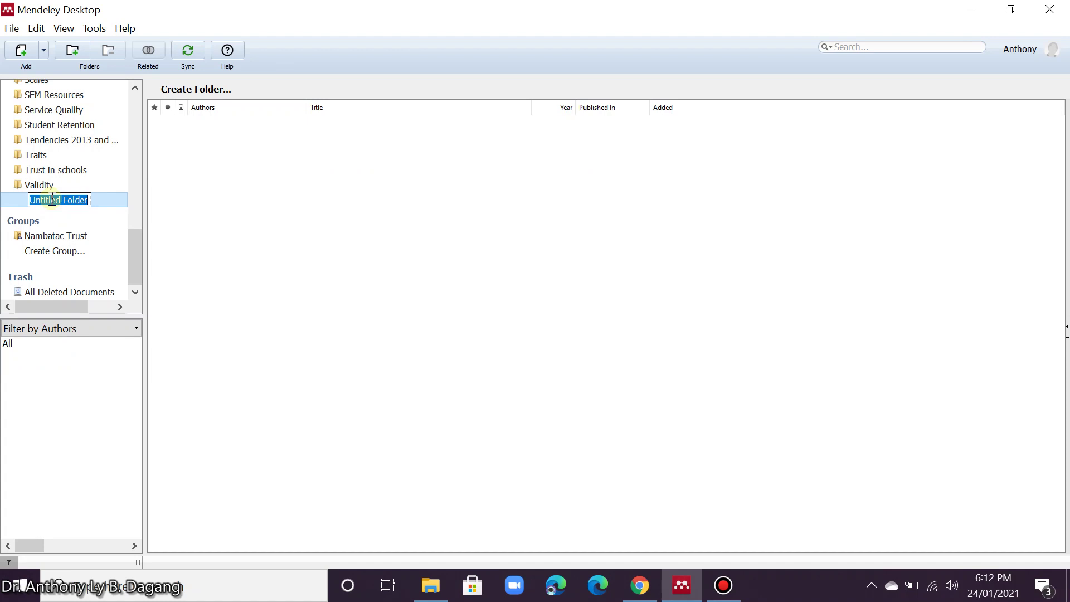
{"action": "type", "text": "Motivation"}
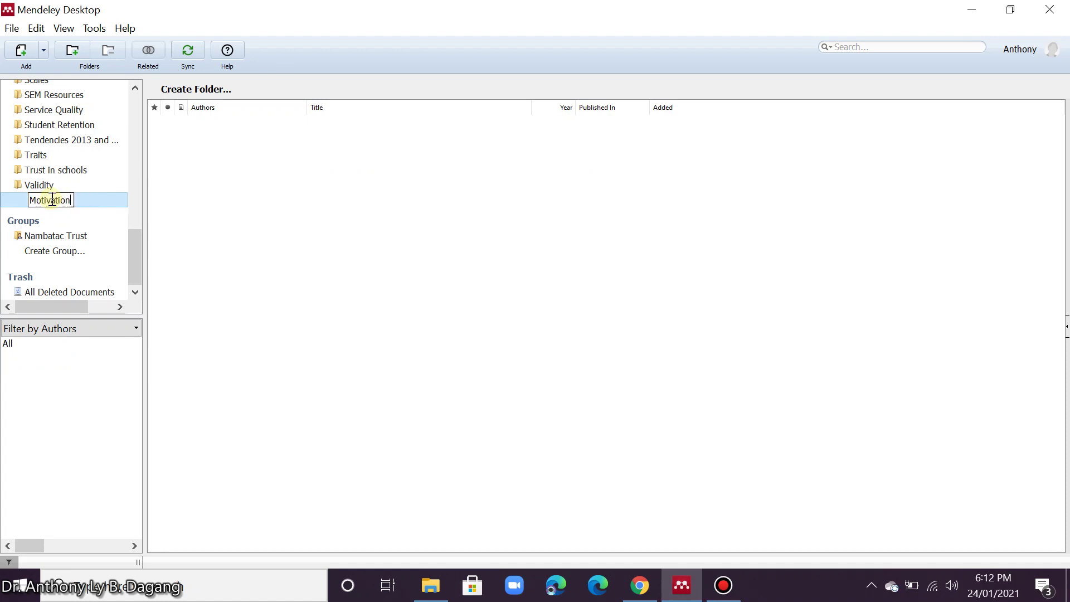
{"action": "key", "text": "Return"}
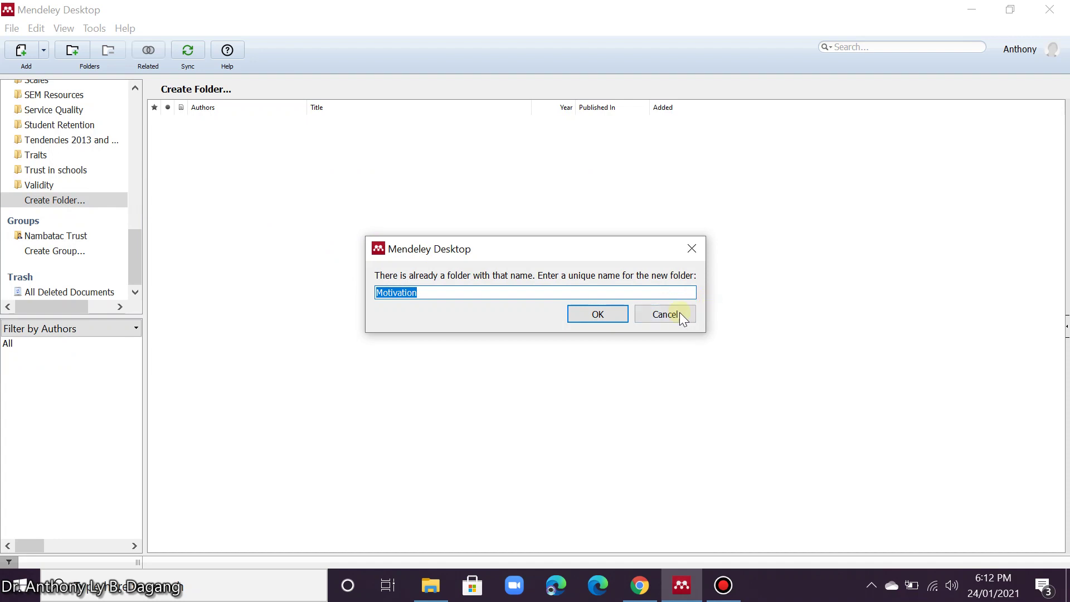
{"action": "double_click", "coordinate": [489, 294]}
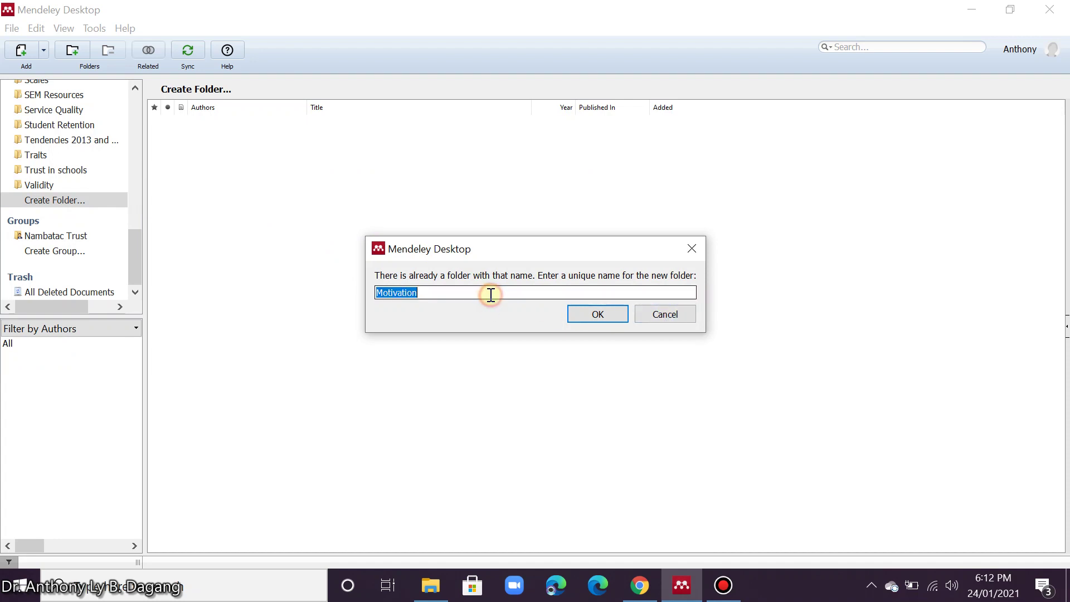
{"action": "type", "text": "Creativity"}
{"action": "key", "text": "Return"}
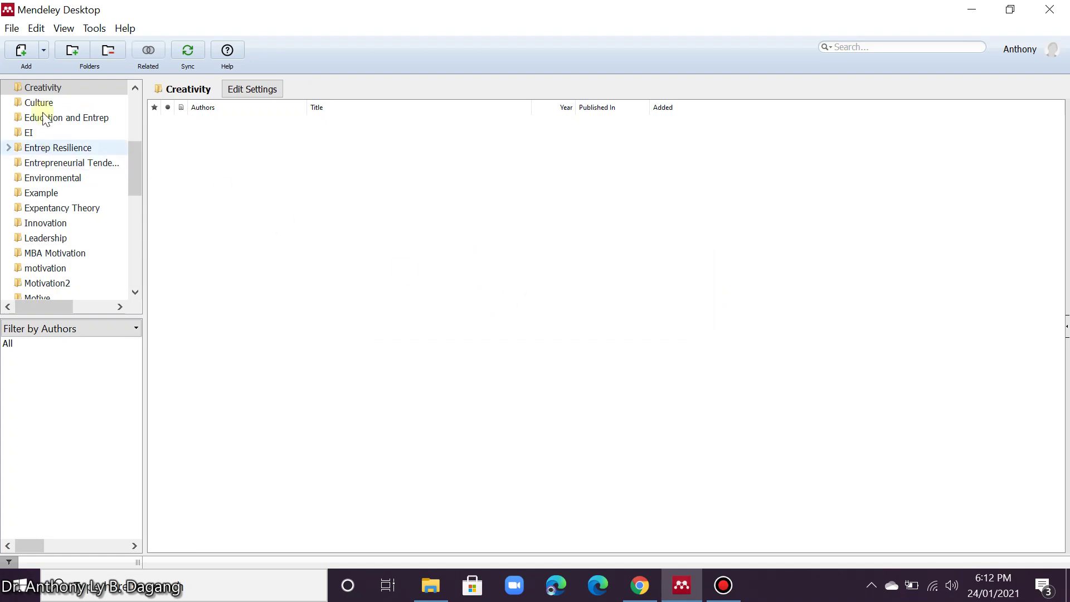
Step: Open the new, empty Creativity folder after briefly viewing Culture
{"action": "left_click", "coordinate": [37, 87]}
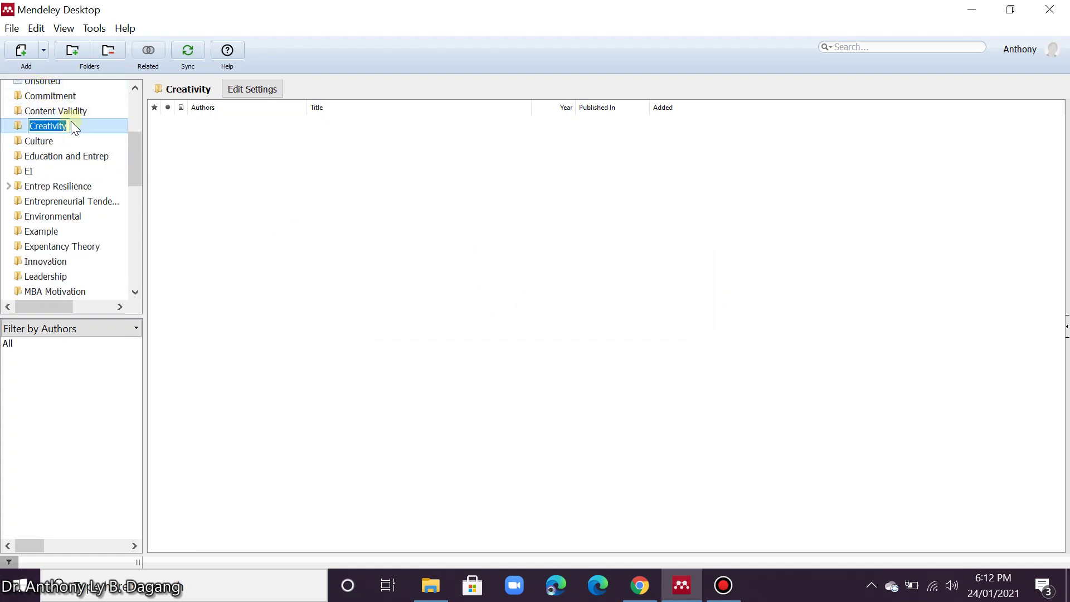
{"action": "left_click", "coordinate": [16, 139]}
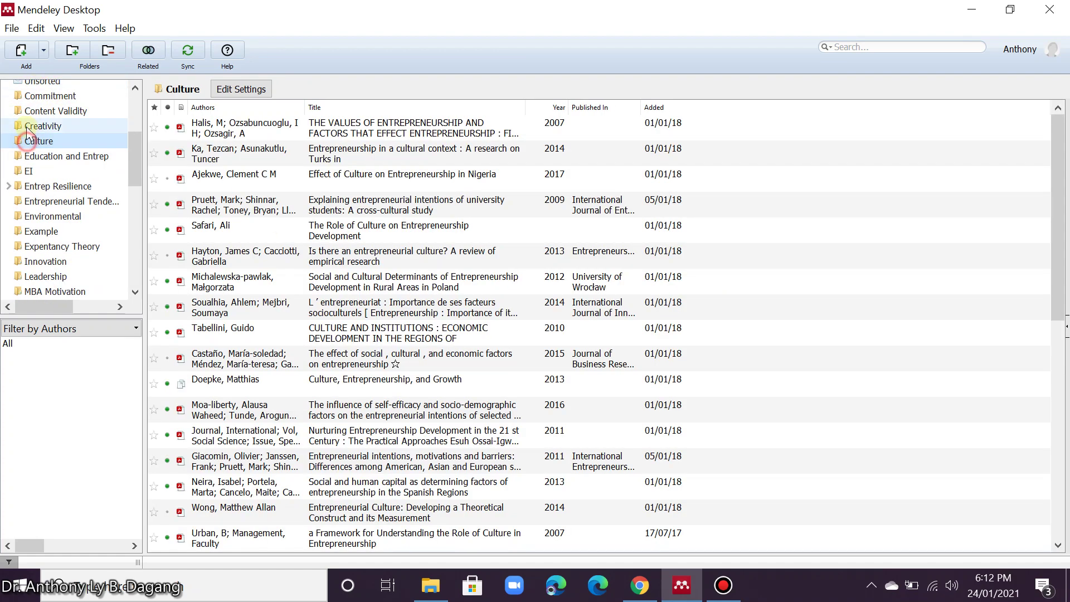
{"action": "left_click", "coordinate": [26, 125]}
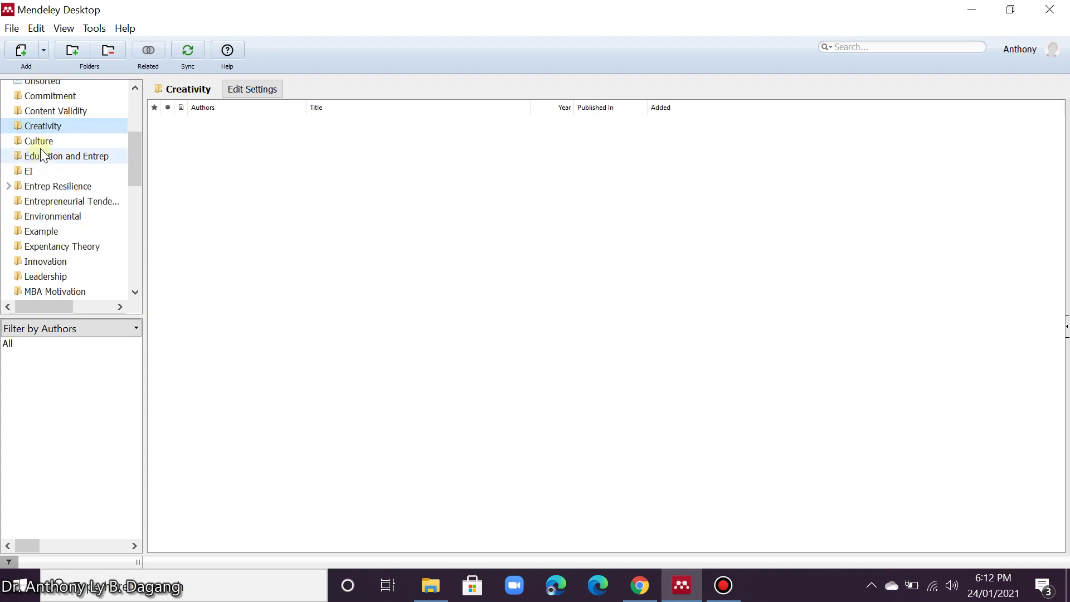
Step: Browse Culture, Education and Entrep, EI and Environmental, ending on Expectancy Theory's eight papers
{"action": "left_click", "coordinate": [39, 142]}
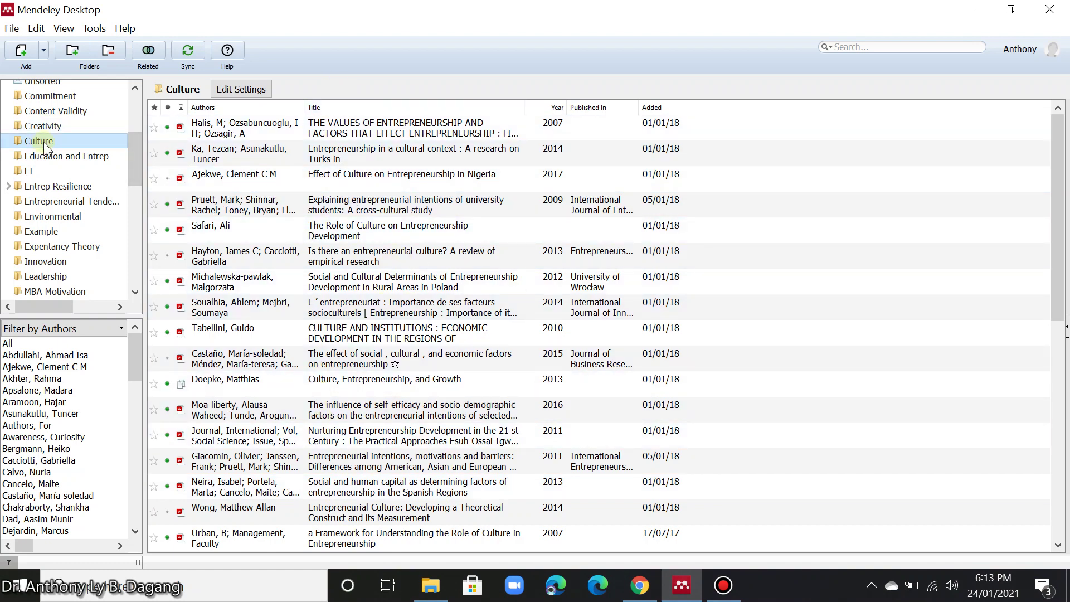
{"action": "left_click", "coordinate": [57, 158]}
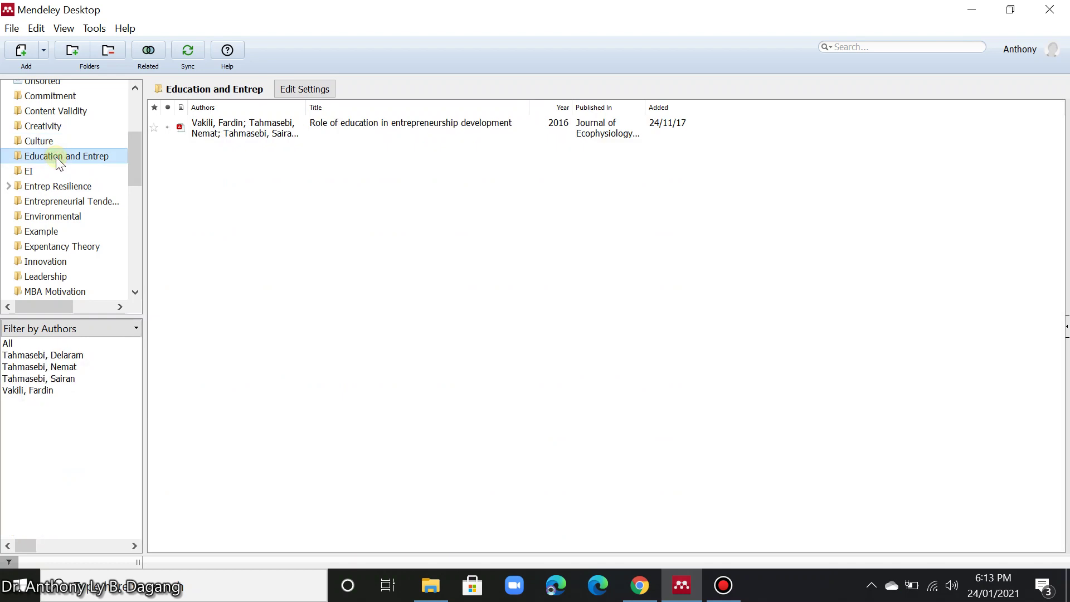
{"action": "left_click", "coordinate": [25, 177]}
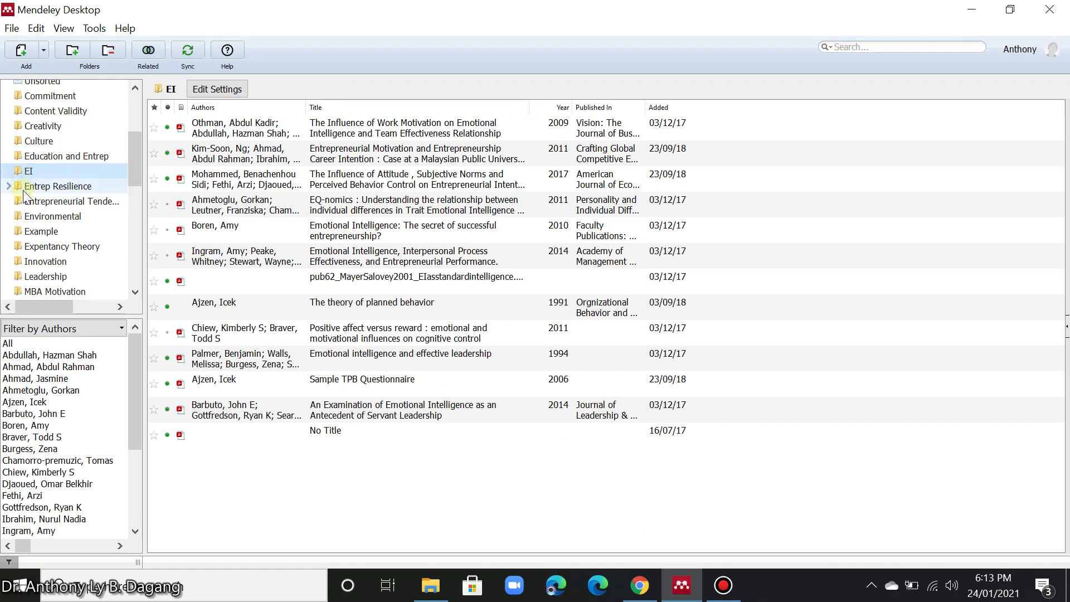
{"action": "left_click", "coordinate": [60, 216]}
{"action": "left_click", "coordinate": [56, 247]}
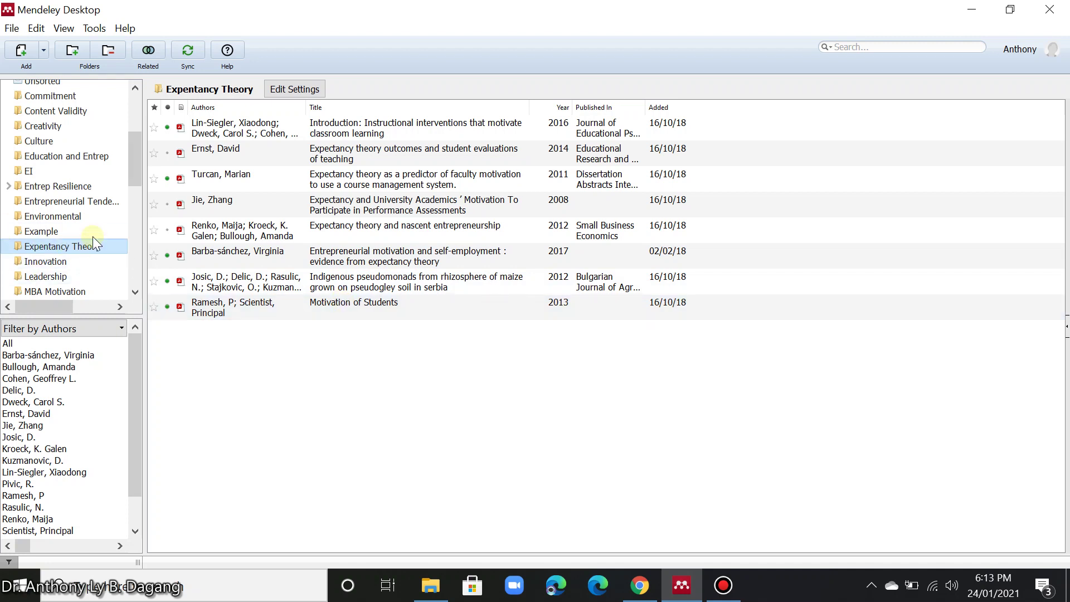
{"action": "left_click_drag", "start_coordinate": [137, 170], "coordinate": [131, 195]}
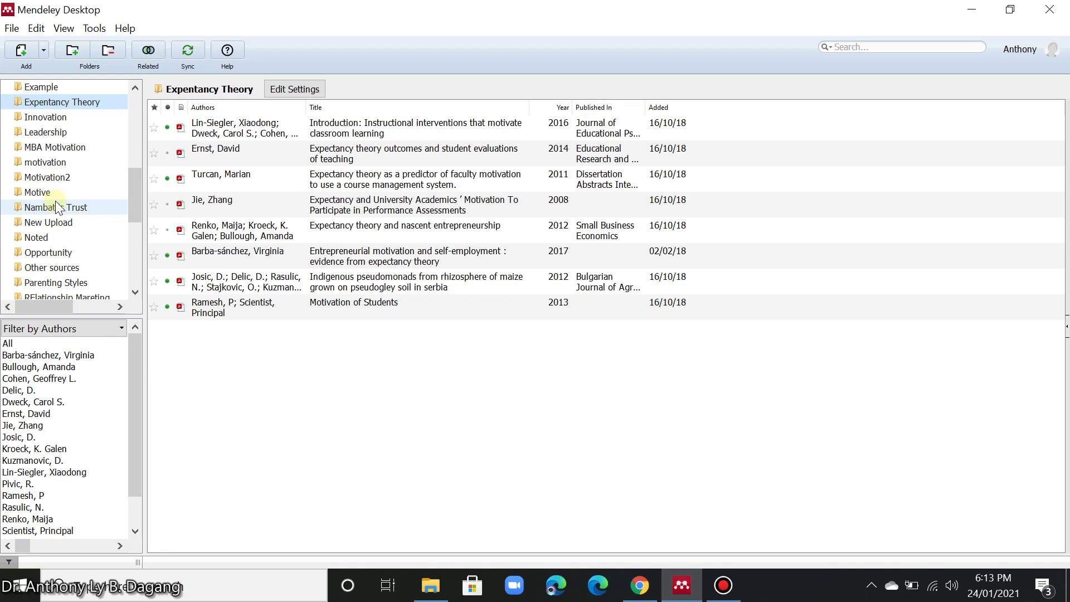
{"action": "scroll", "coordinate": [78, 229], "scroll_direction": "up", "scroll_amount": 2}
{"action": "scroll", "coordinate": [75, 217], "scroll_direction": "up", "scroll_amount": 3}
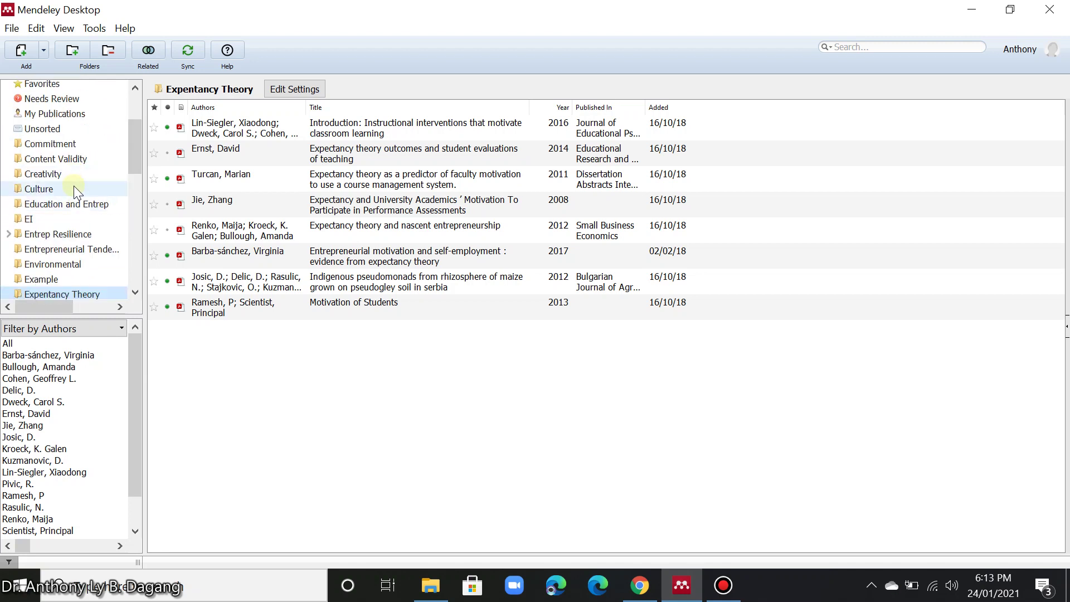
{"action": "scroll", "coordinate": [78, 240], "scroll_direction": "down", "scroll_amount": 3}
{"action": "scroll", "coordinate": [79, 232], "scroll_direction": "down", "scroll_amount": 7}
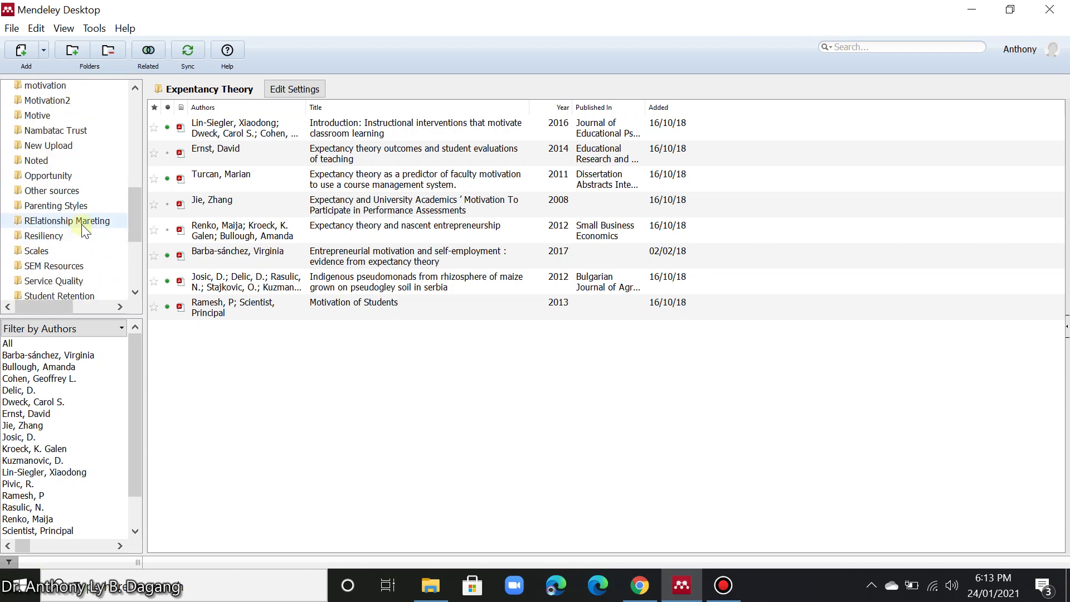
{"action": "scroll", "coordinate": [82, 224], "scroll_direction": "up", "scroll_amount": 1}
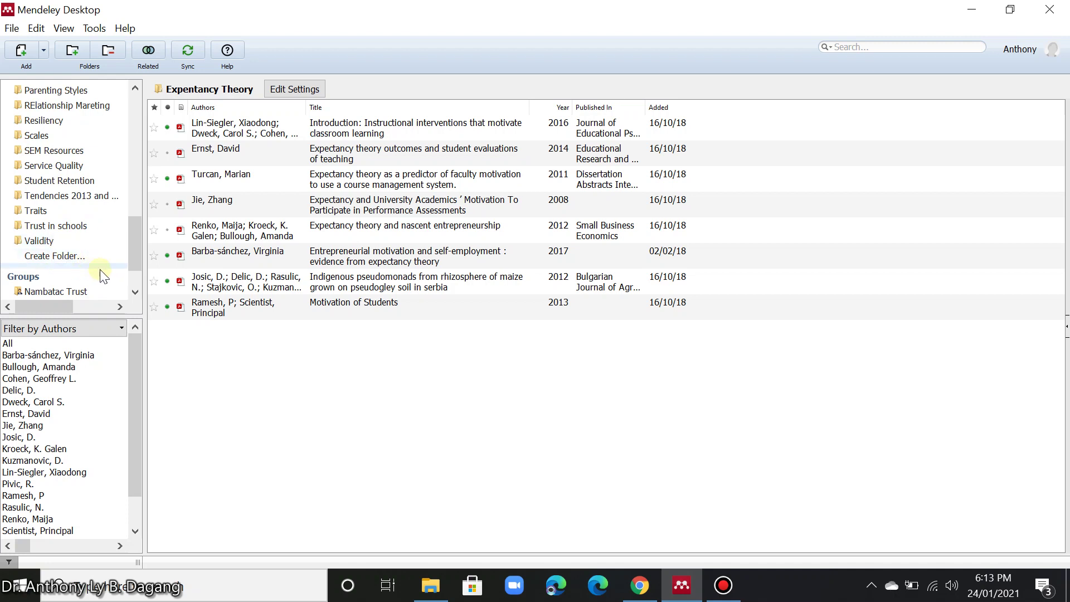
Step: Start another folder, then cancel an Add Files import, leaving an empty document list
{"action": "left_click", "coordinate": [45, 255]}
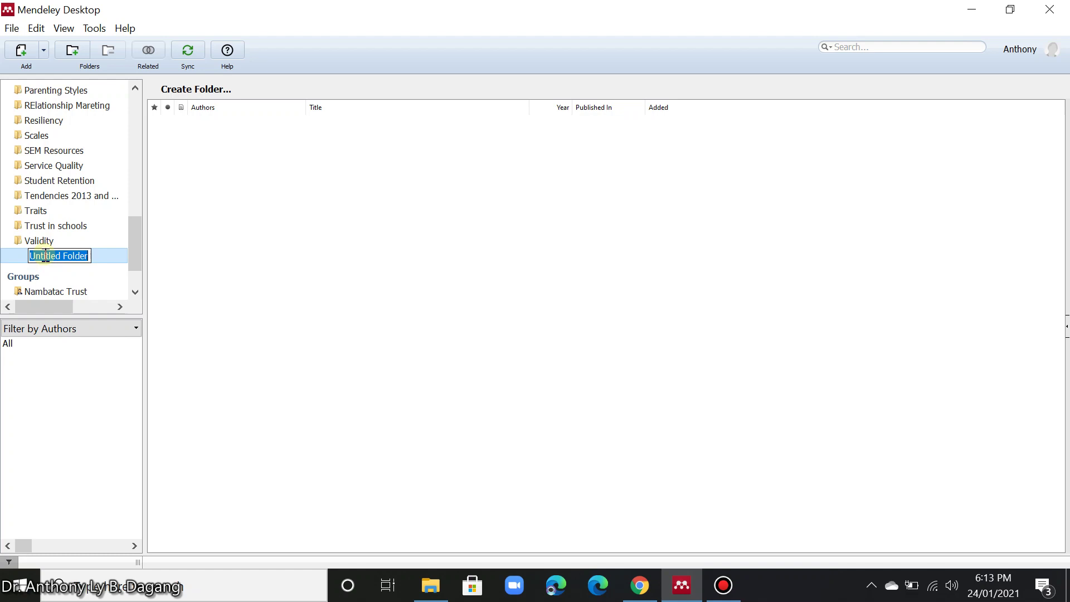
{"action": "right_click", "coordinate": [363, 197]}
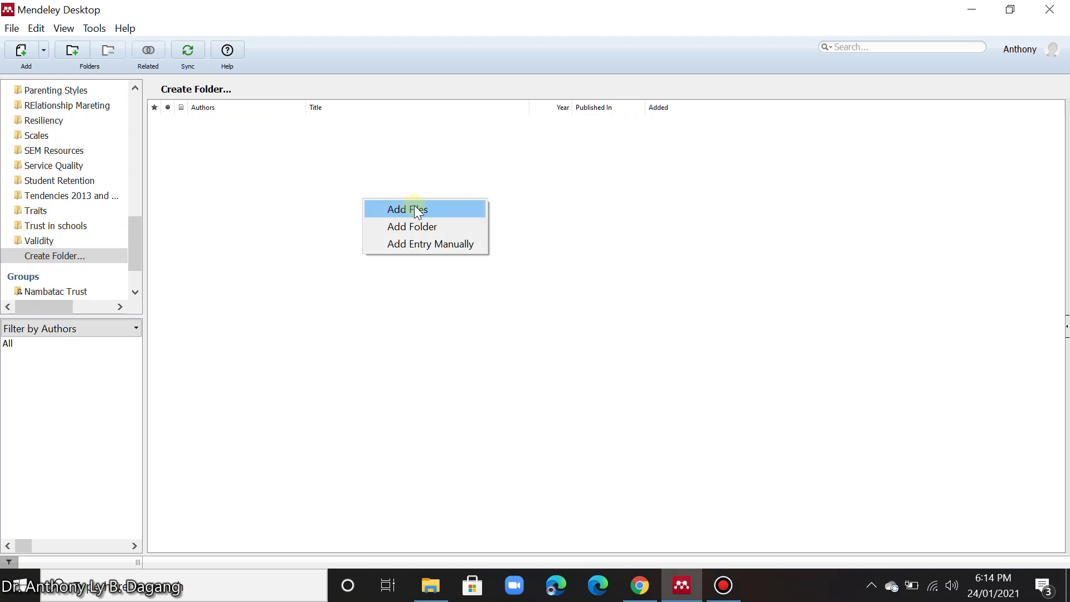
{"action": "left_click", "coordinate": [414, 207]}
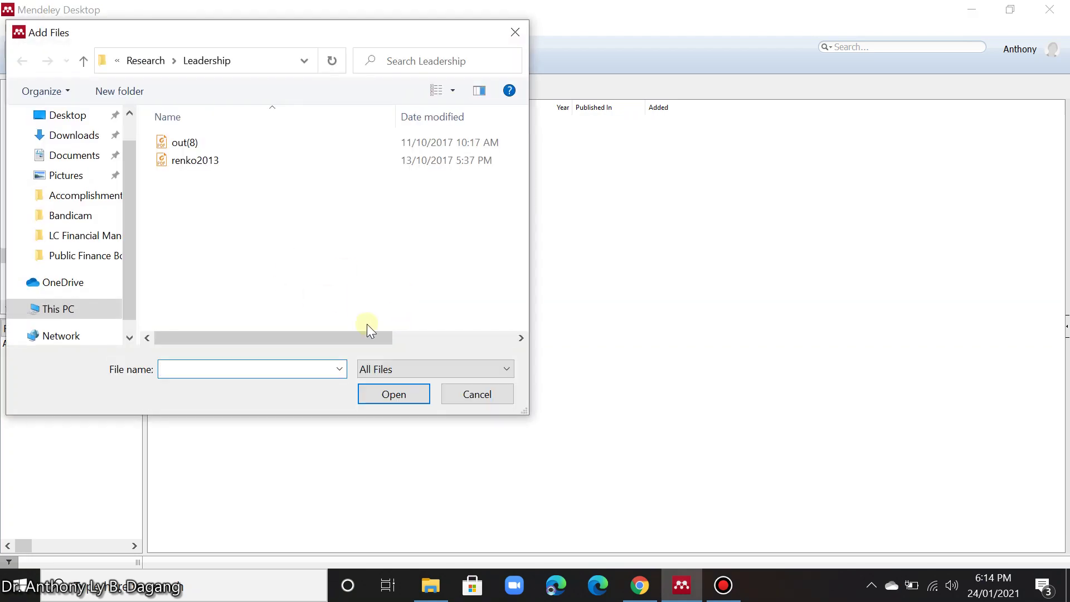
{"action": "left_click", "coordinate": [492, 393]}
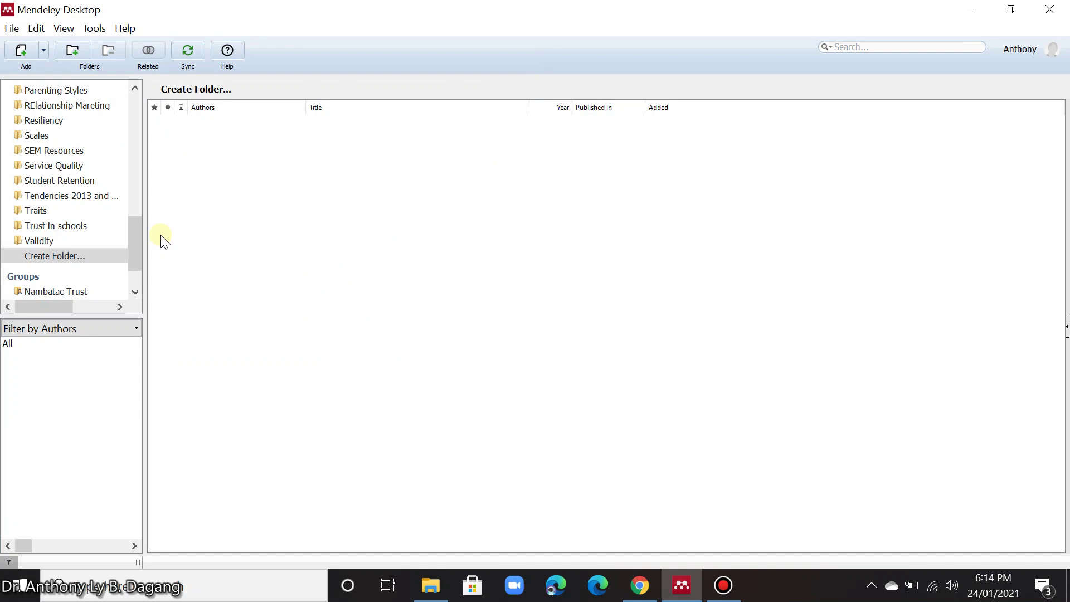
{"action": "left_click_drag", "start_coordinate": [133, 238], "coordinate": [155, 138]}
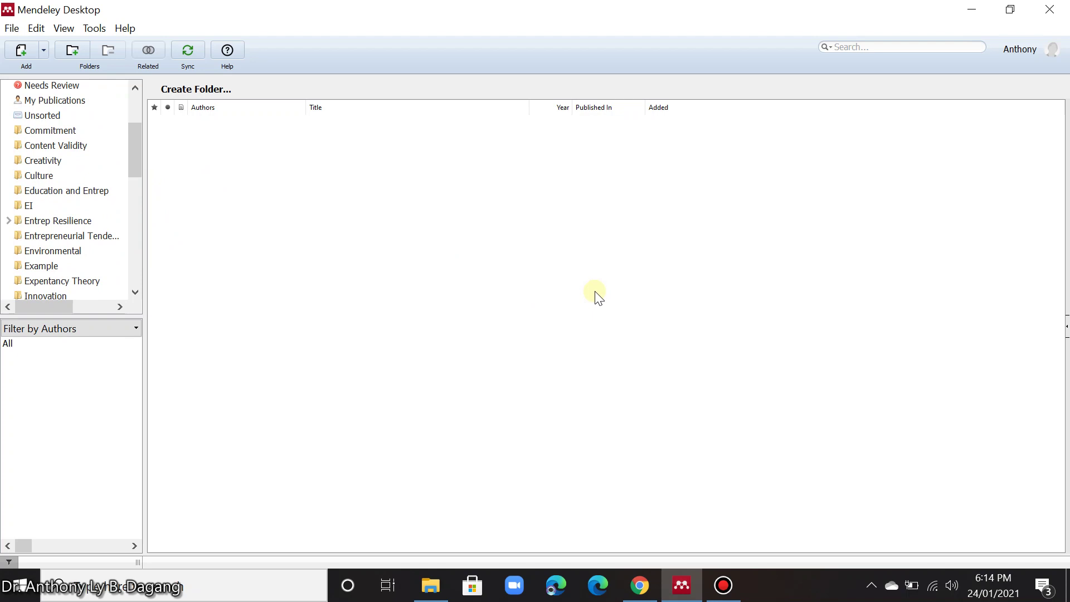